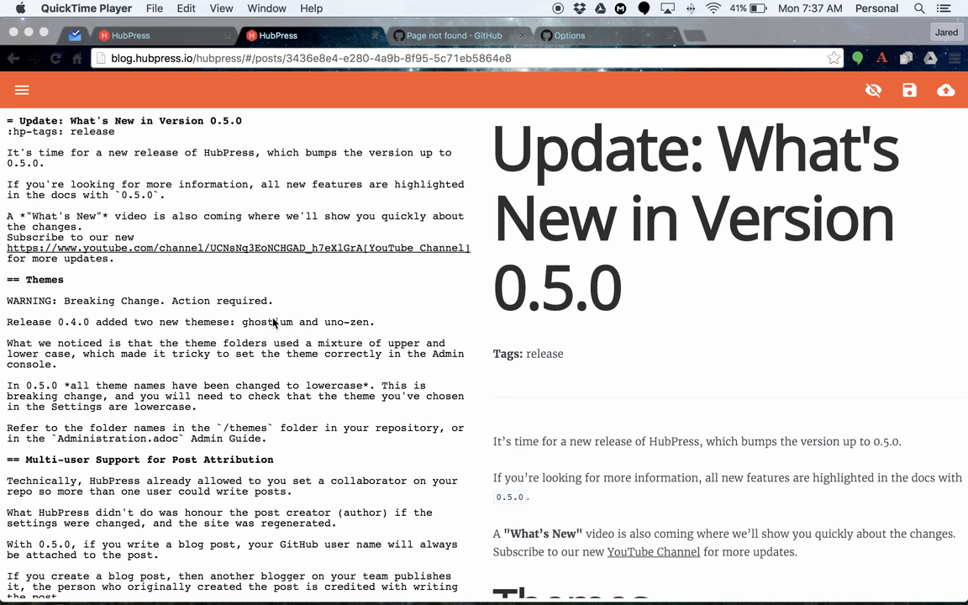
# Leave the What's New in Version 0.5.0 post and open the blog Settings from the navigation drawer.
pyautogui.scroll(-5, 556, 397)
pyautogui.scroll(-4, 619, 384)
pyautogui.click(20, 97)
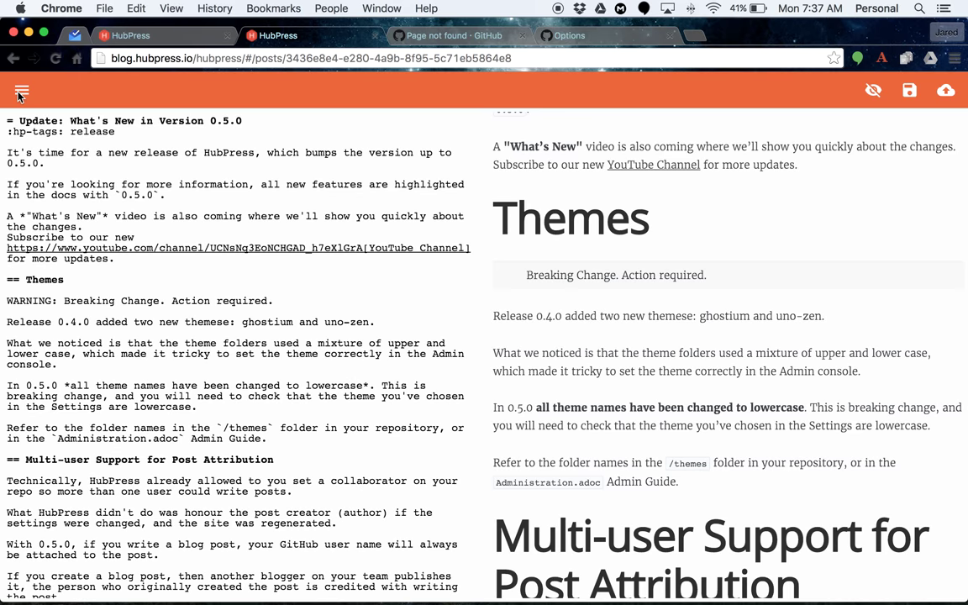
pyautogui.click(20, 96)
pyautogui.click(35, 269)
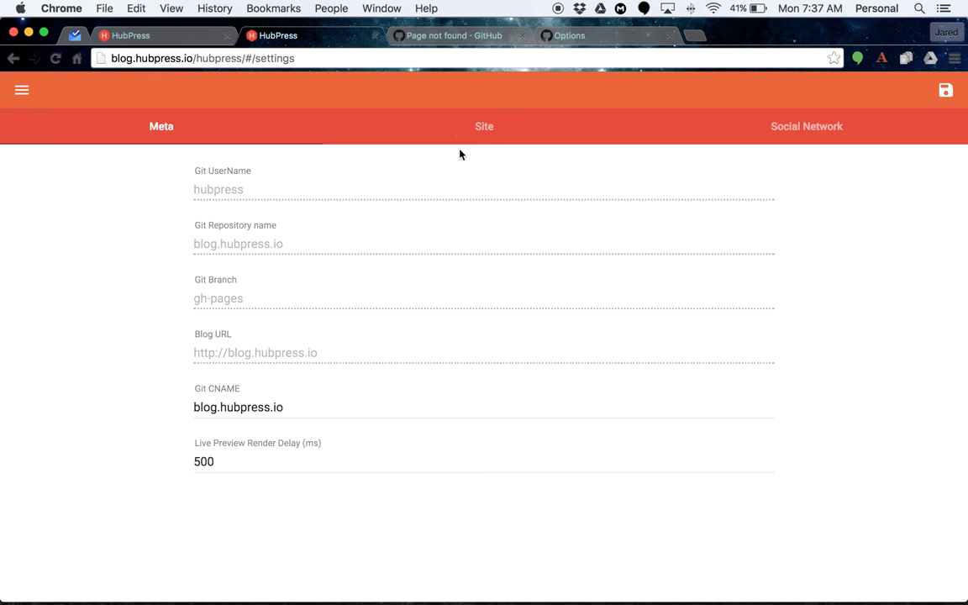
# On the Site tab, change the theme from Roon to lowercase roon, then check the other admin briefly.
pyautogui.click(484, 135)
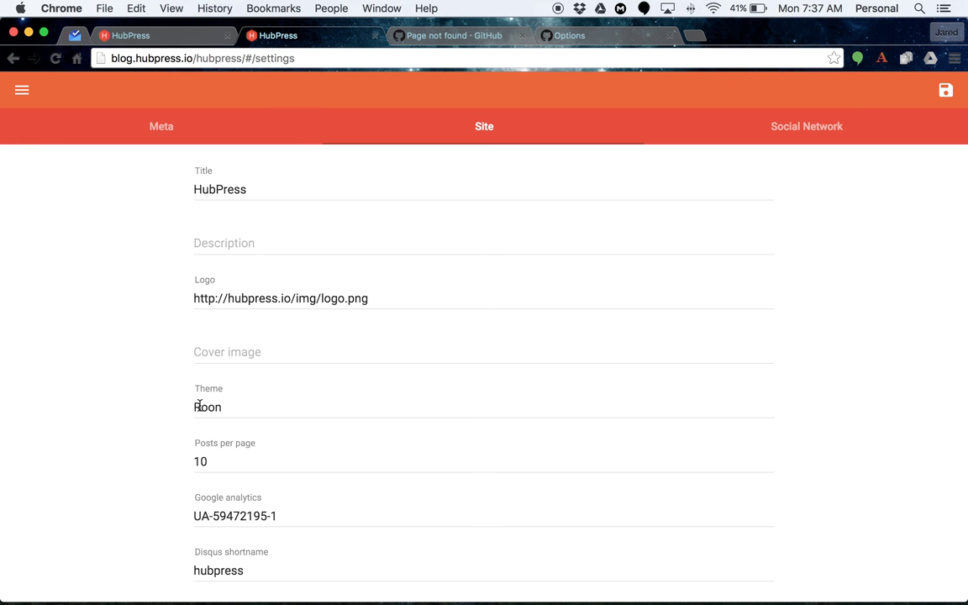
pyautogui.click(199, 407)
pyautogui.press('BackSpace')
pyautogui.write('r')
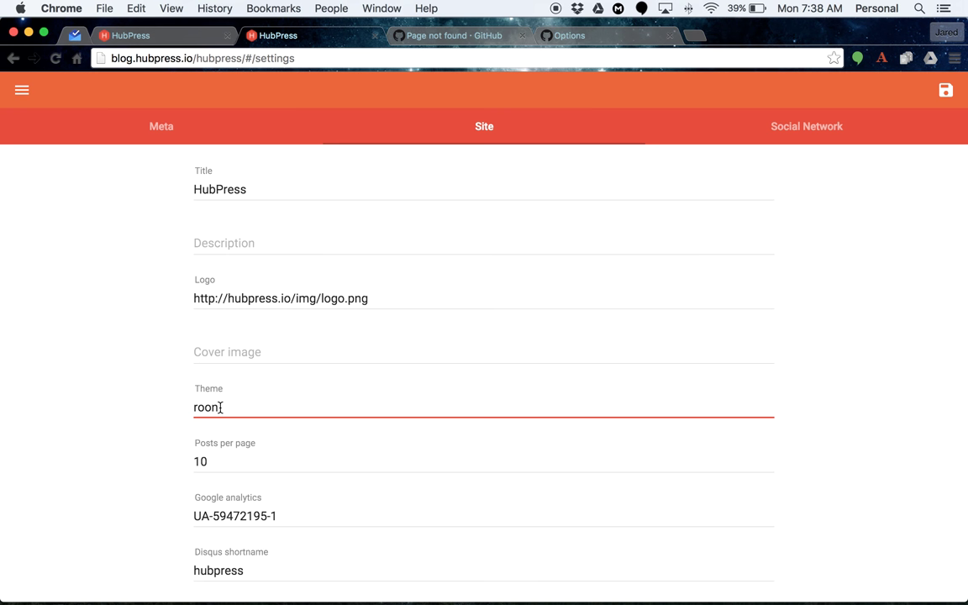
pyautogui.click(203, 35)
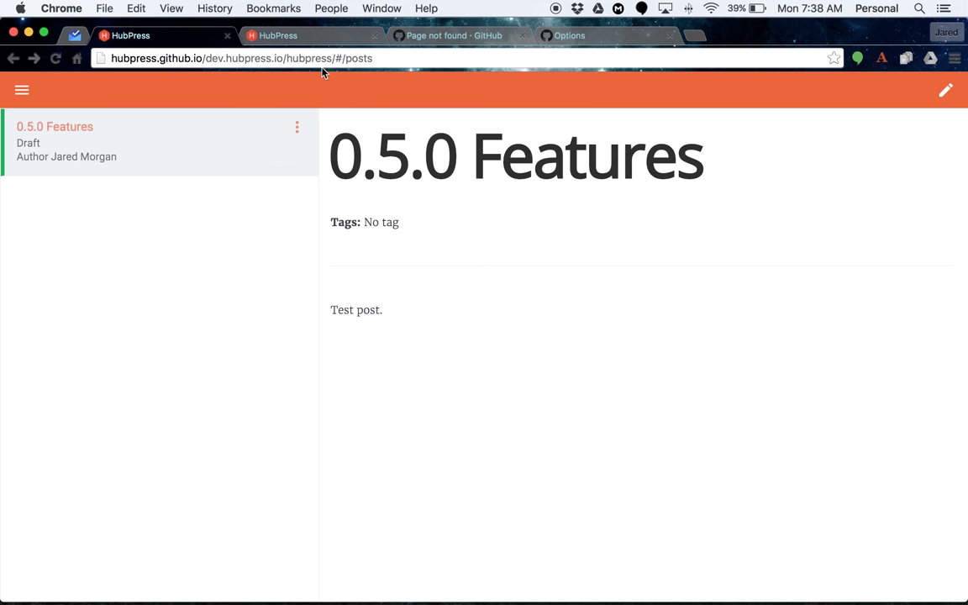
pyautogui.click(313, 38)
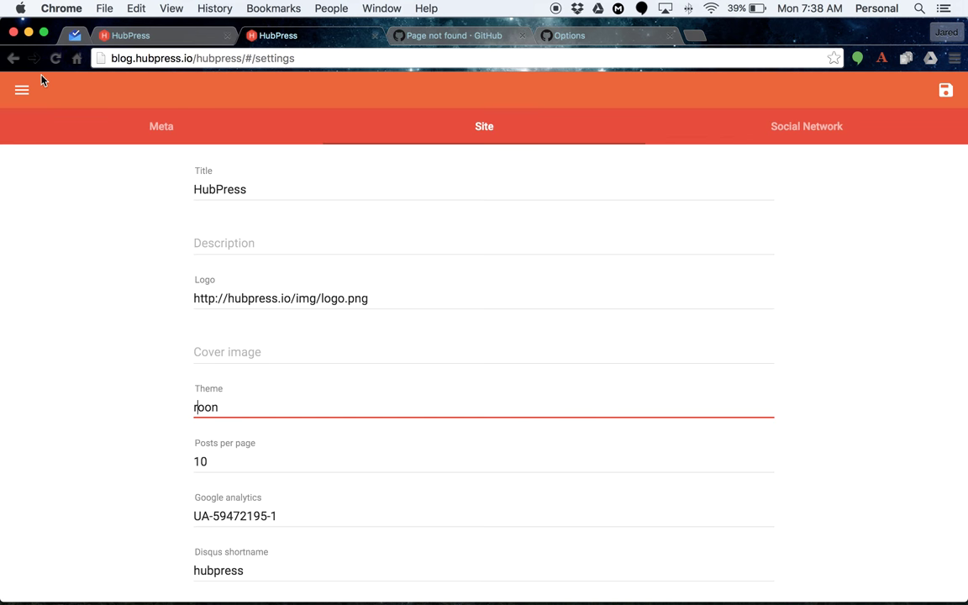
# Go back to the What's New in Version 0.5.0 post source and place the caret after a heading.
pyautogui.click(13, 58)
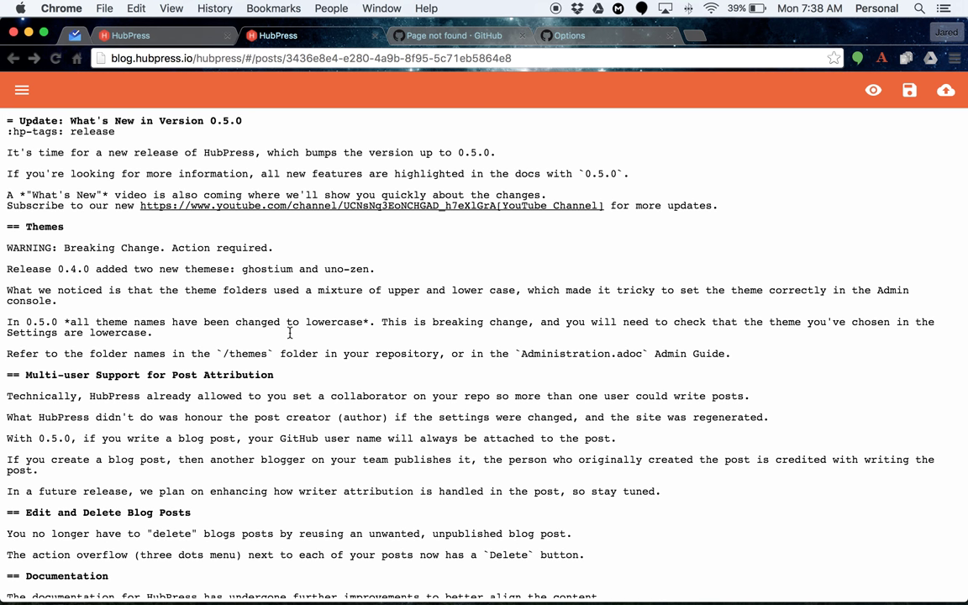
pyautogui.click(275, 377)
# Open the GitHub repository's Collaborators settings, confirm the account password, and focus the collaborator search field.
pyautogui.click(545, 34)
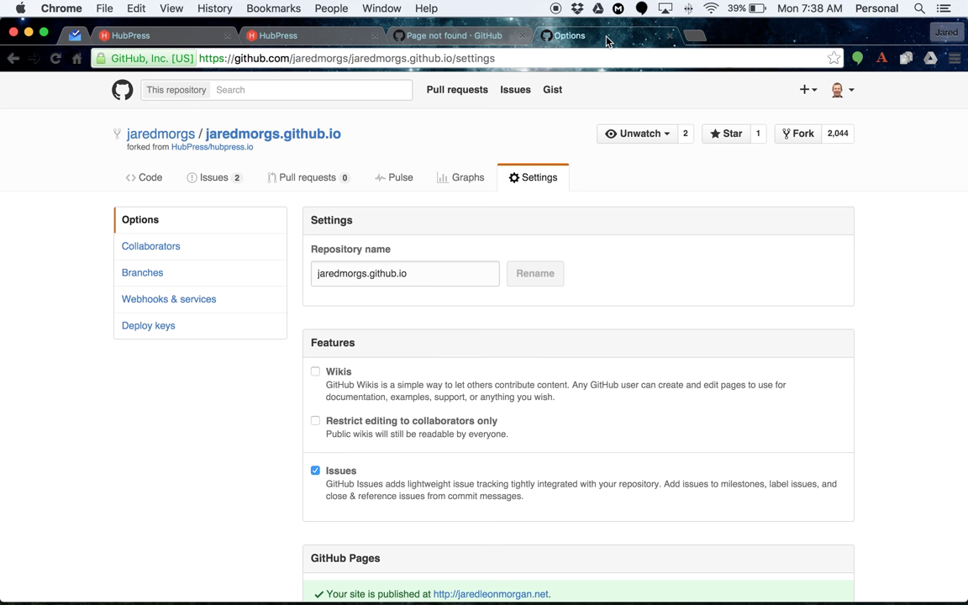
pyautogui.click(176, 249)
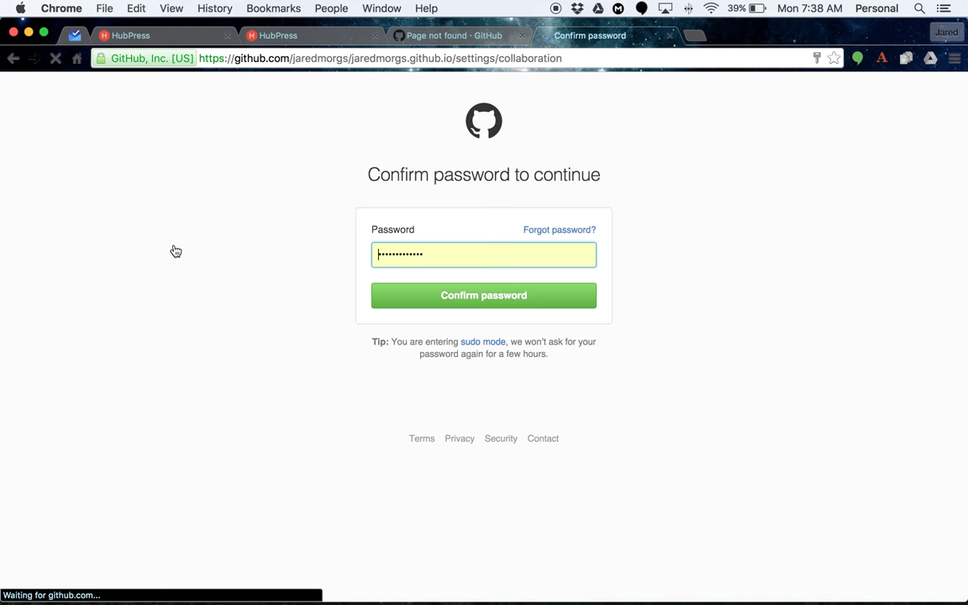
pyautogui.click(423, 305)
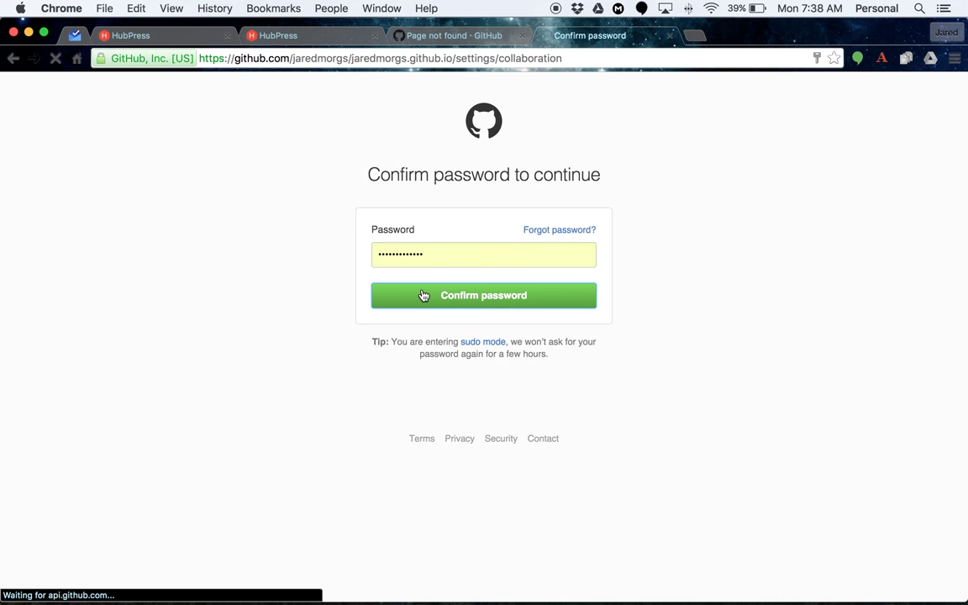
pyautogui.click(426, 334)
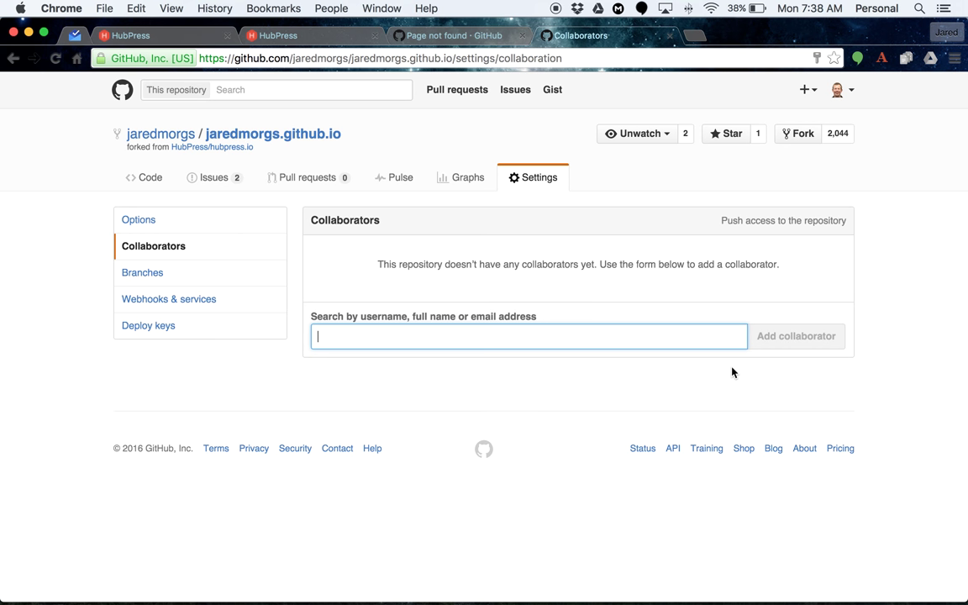
pyautogui.click(316, 34)
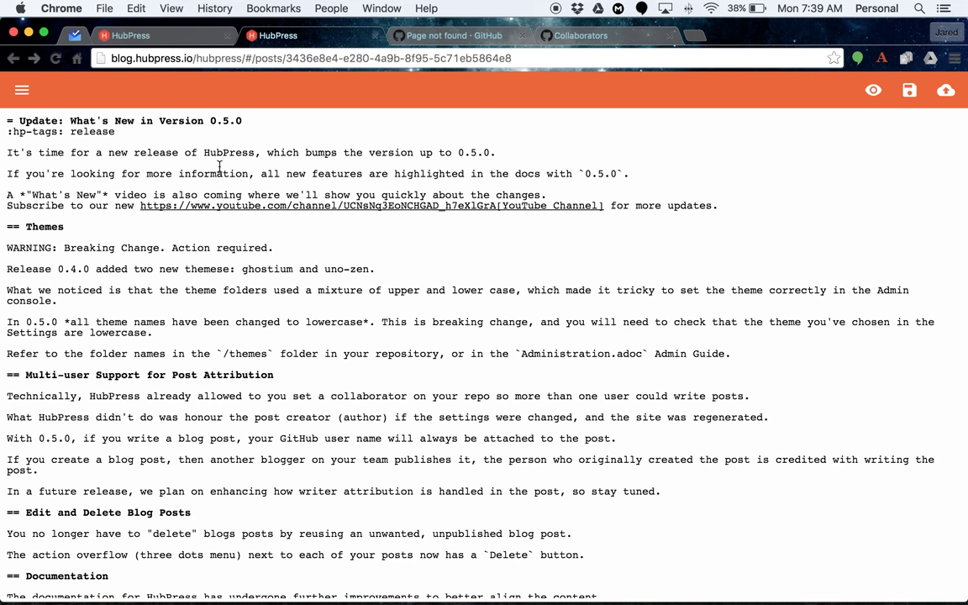
# Return to the post list, glance at the other admin's draft, and scroll the 0.5.0 post to Edit and Delete Blog Posts.
pyautogui.click(16, 64)
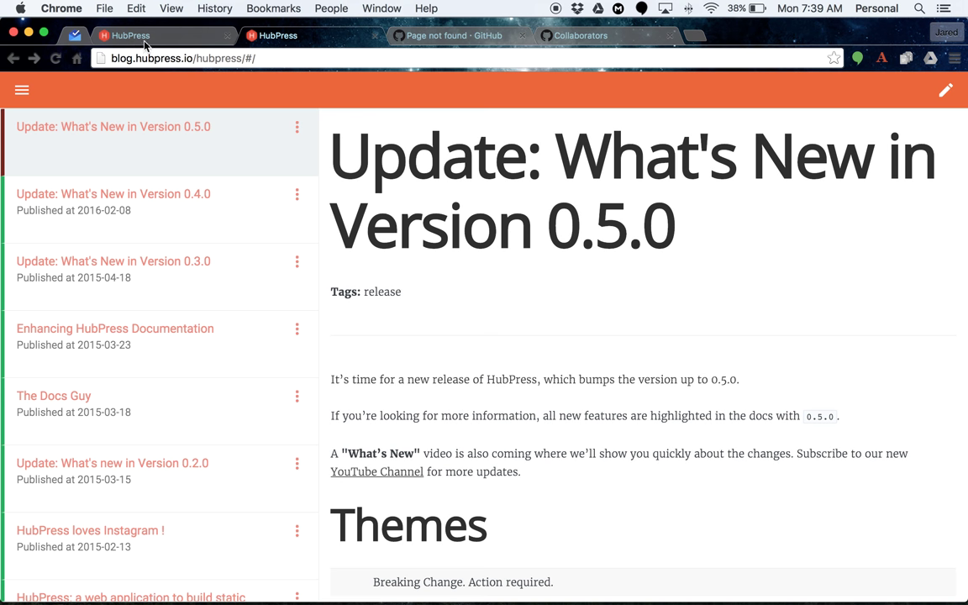
pyautogui.click(197, 39)
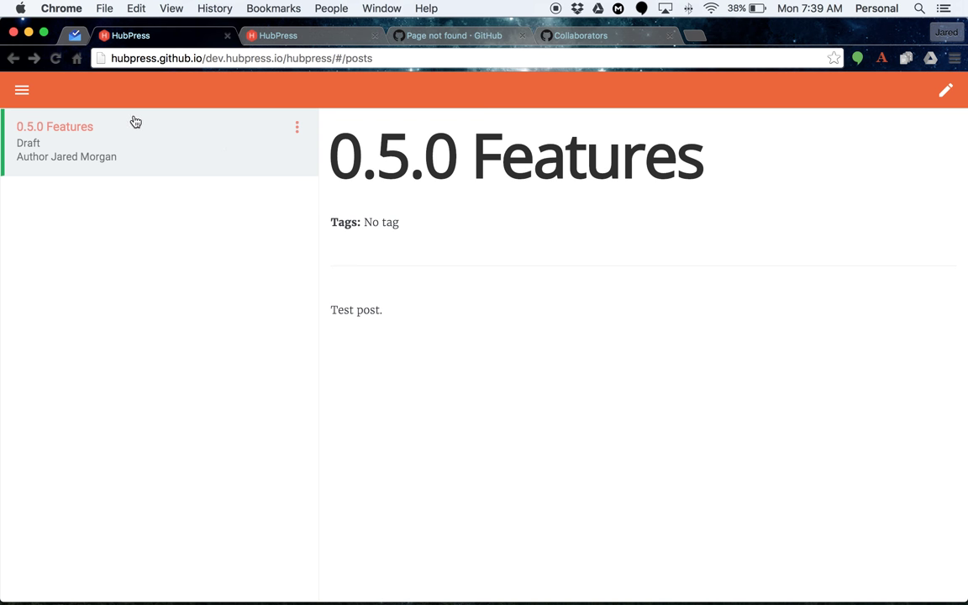
pyautogui.click(232, 36)
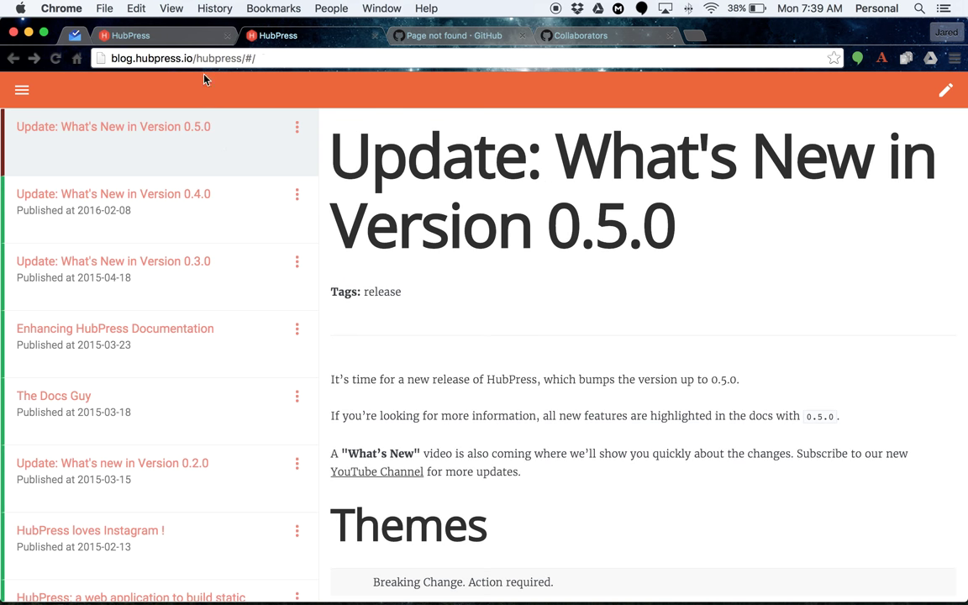
pyautogui.scroll(-5, 494, 374)
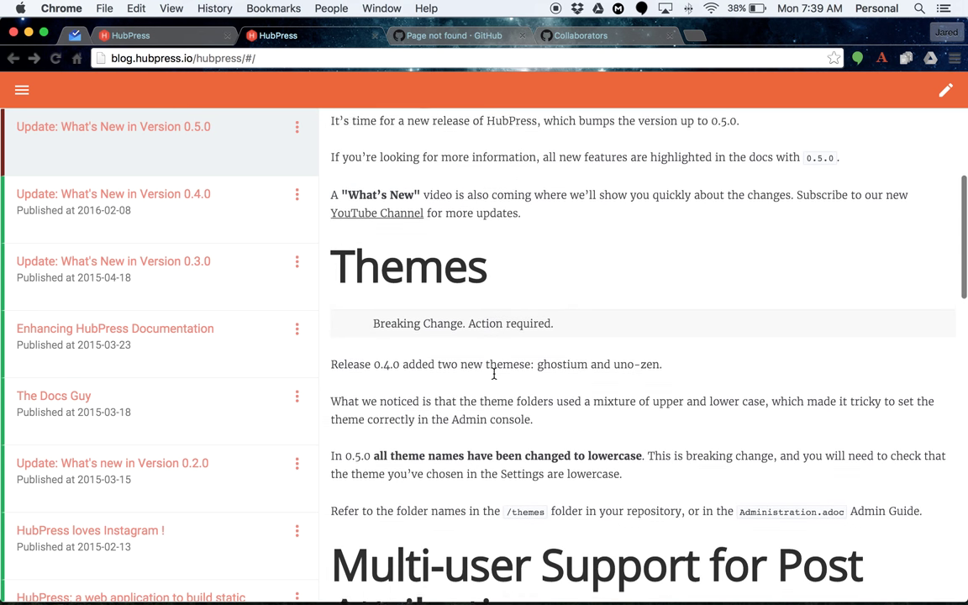
pyautogui.scroll(-10, 494, 375)
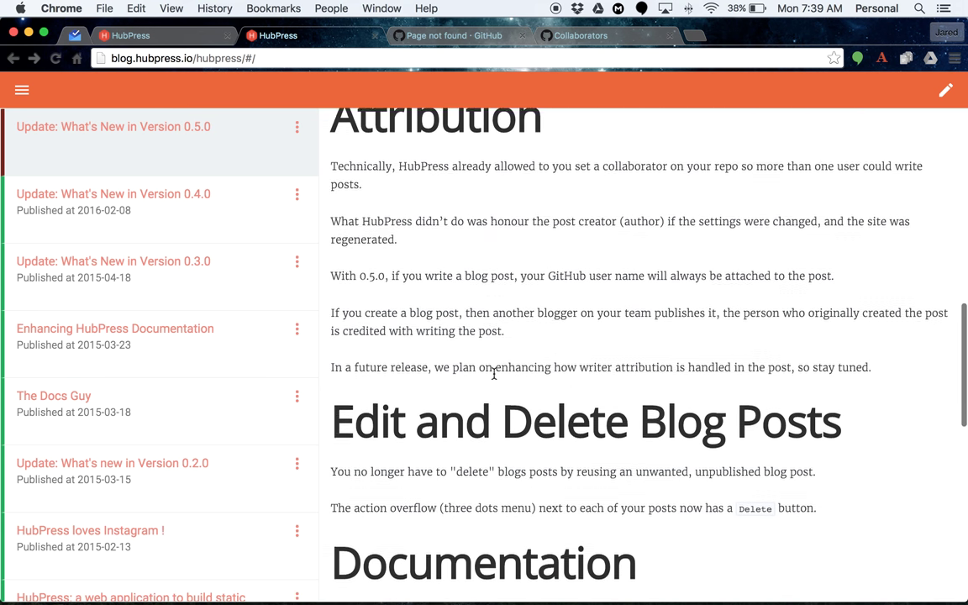
pyautogui.scroll(-2, 494, 374)
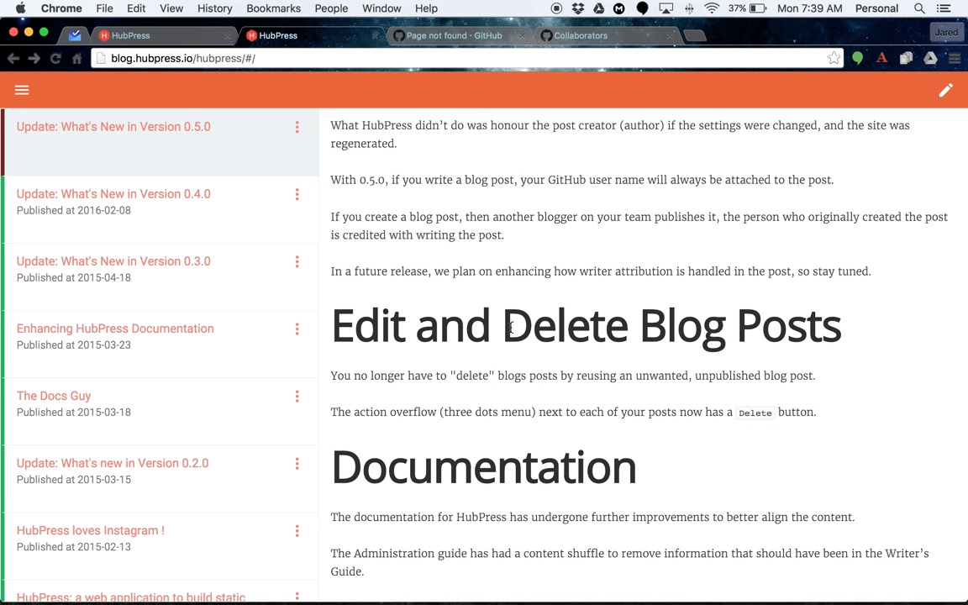
pyautogui.click(201, 37)
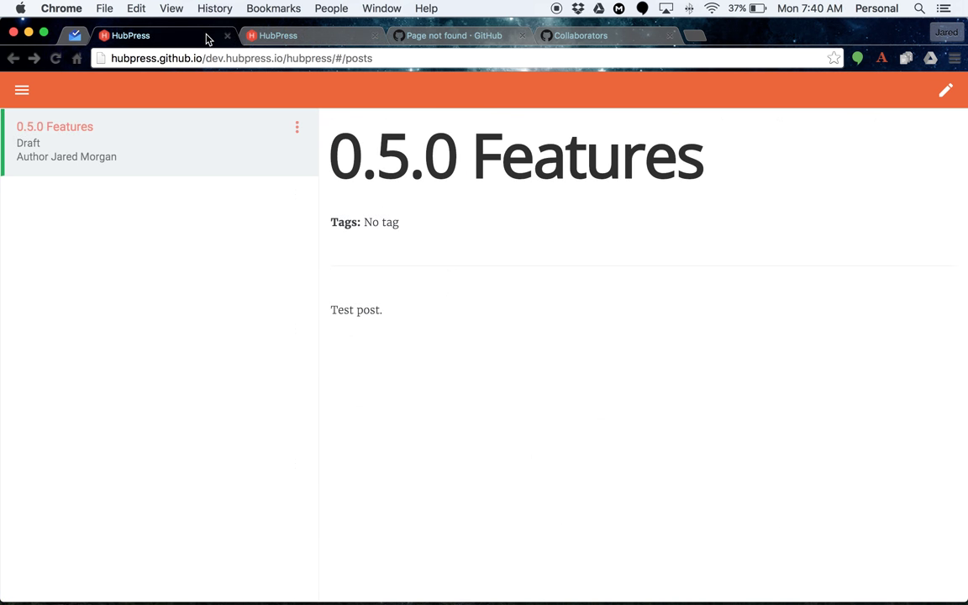
# Delete the '0.5.0 Features' draft from its three-dots menu and open a blank new-post editor.
pyautogui.click(296, 132)
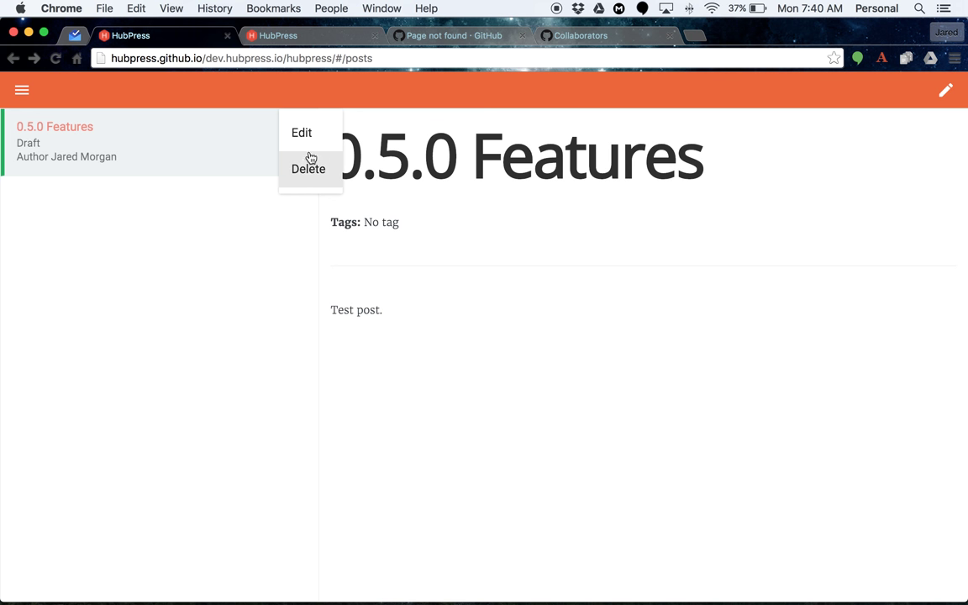
pyautogui.click(236, 218)
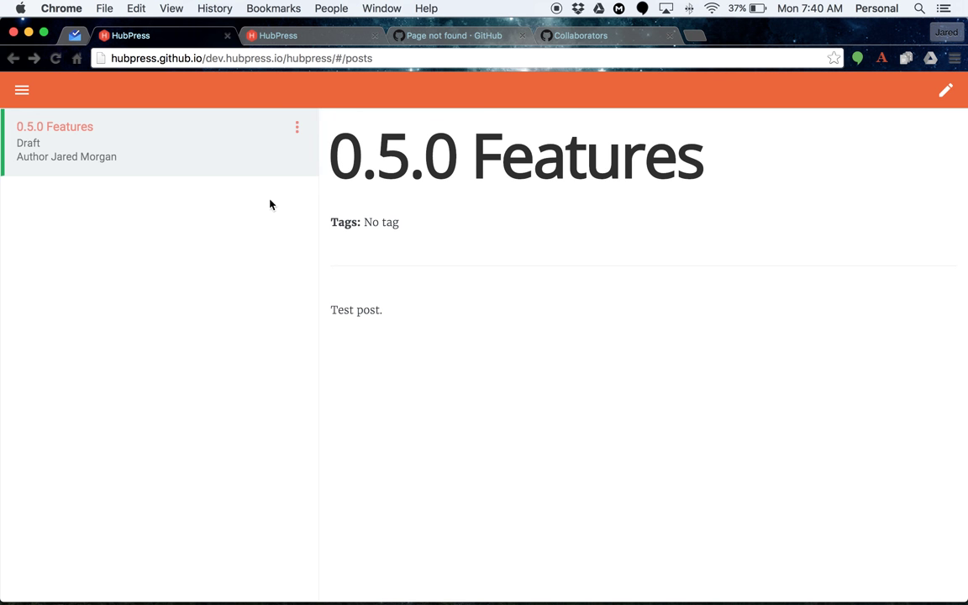
pyautogui.click(297, 129)
pyautogui.click(302, 167)
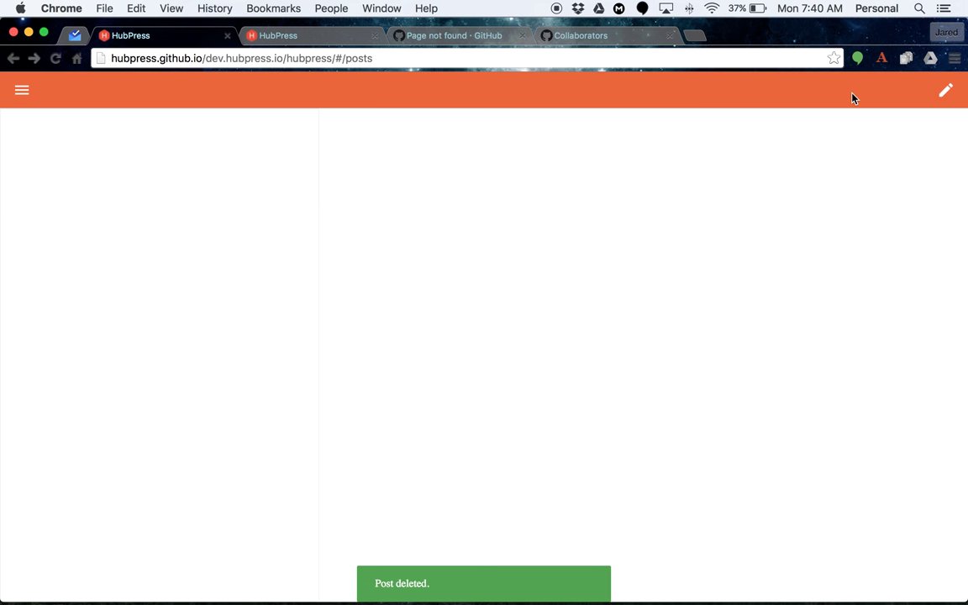
pyautogui.click(946, 91)
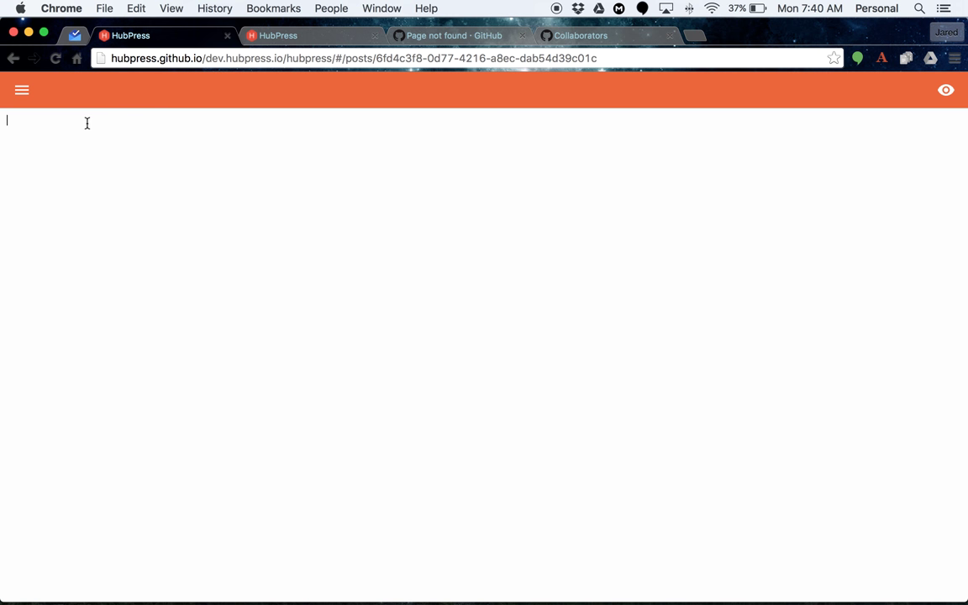
# Type '== This is a level 2' as the new post's first line.
pyautogui.write('+')
pyautogui.press('BackSpace')
pyautogui.write('== This is a level 2')
# Reduce it to the level-1 title '= This is a level 2', then return to blog.hubpress.io.
pyautogui.click(20, 120)
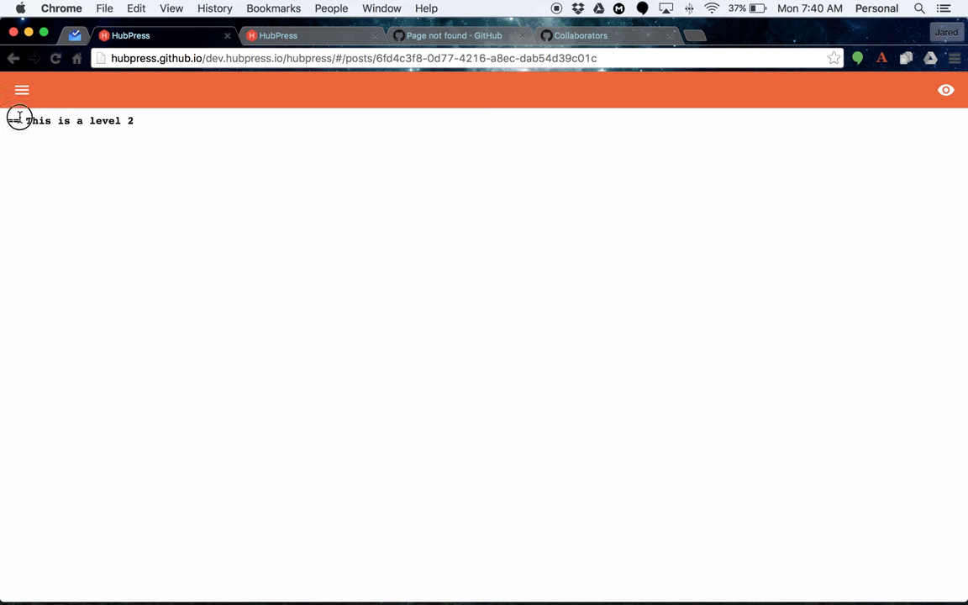
pyautogui.press('BackSpace')
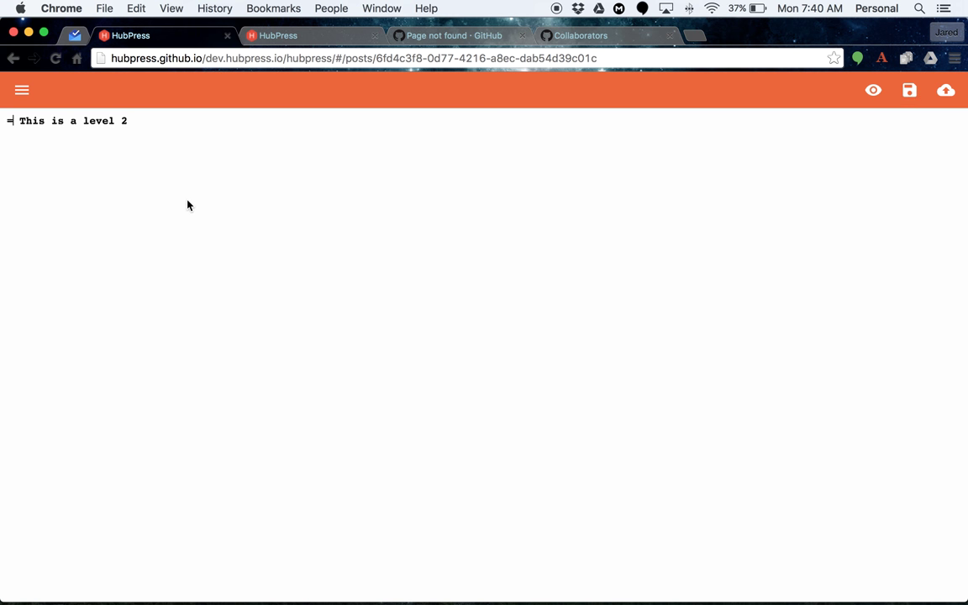
pyautogui.write('=')
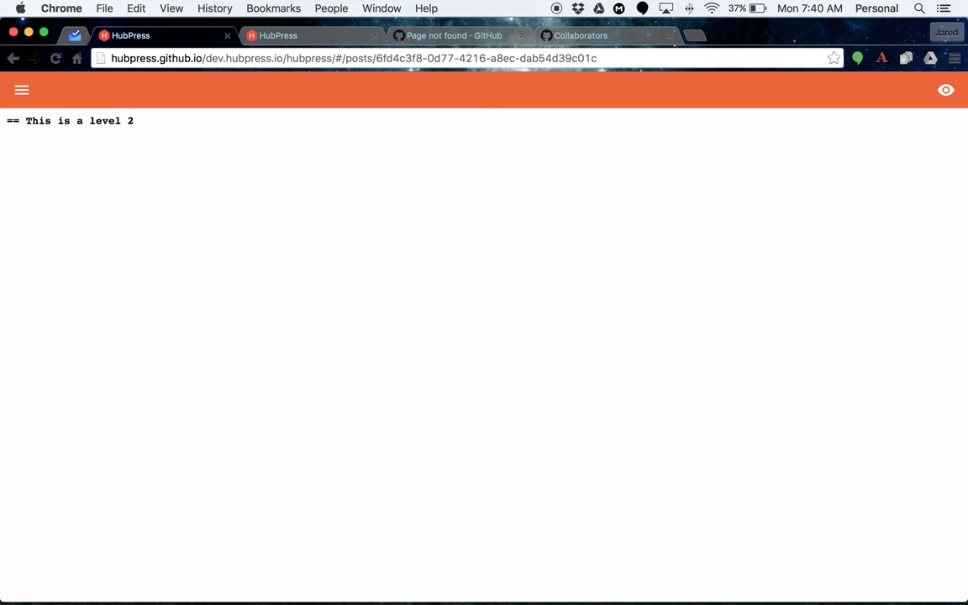
pyautogui.press('BackSpace')
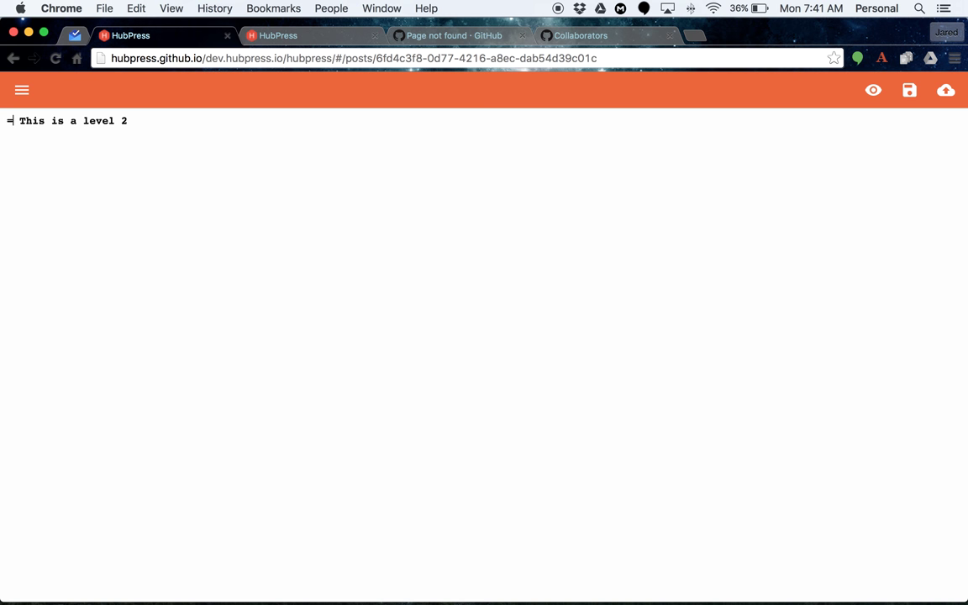
pyautogui.click(301, 37)
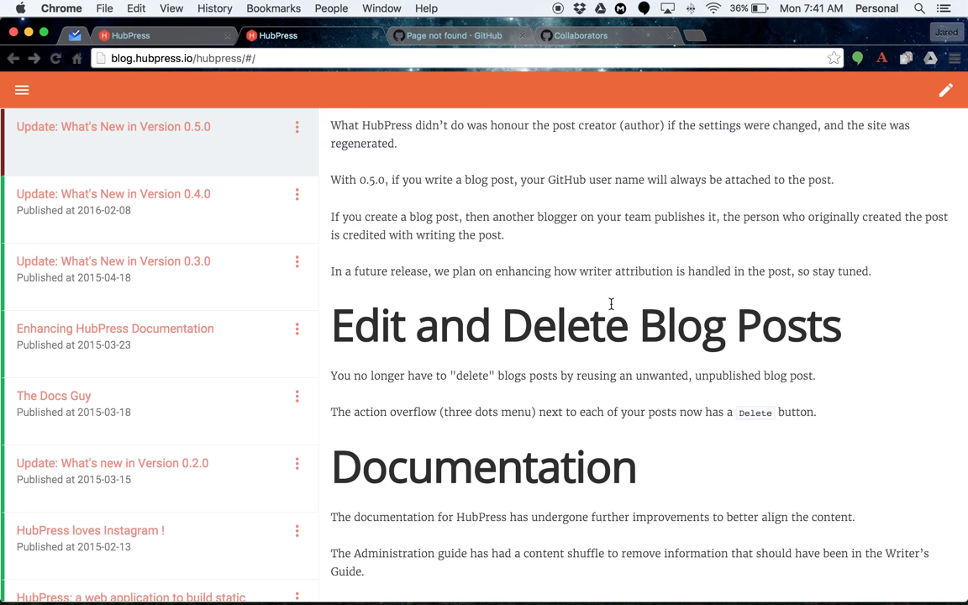
pyautogui.scroll(-2, 611, 304)
pyautogui.scroll(-3, 611, 305)
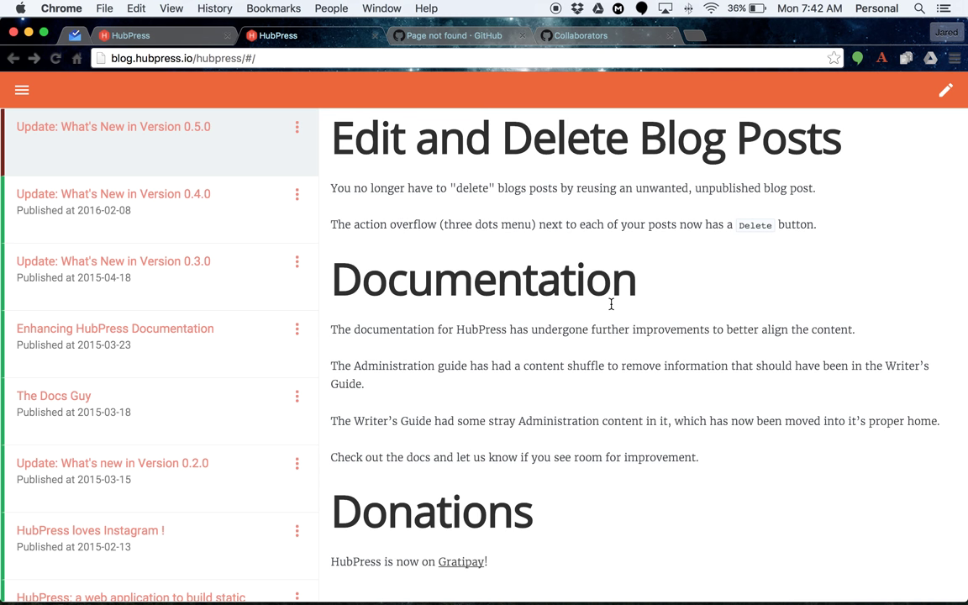
pyautogui.scroll(-3, 603, 408)
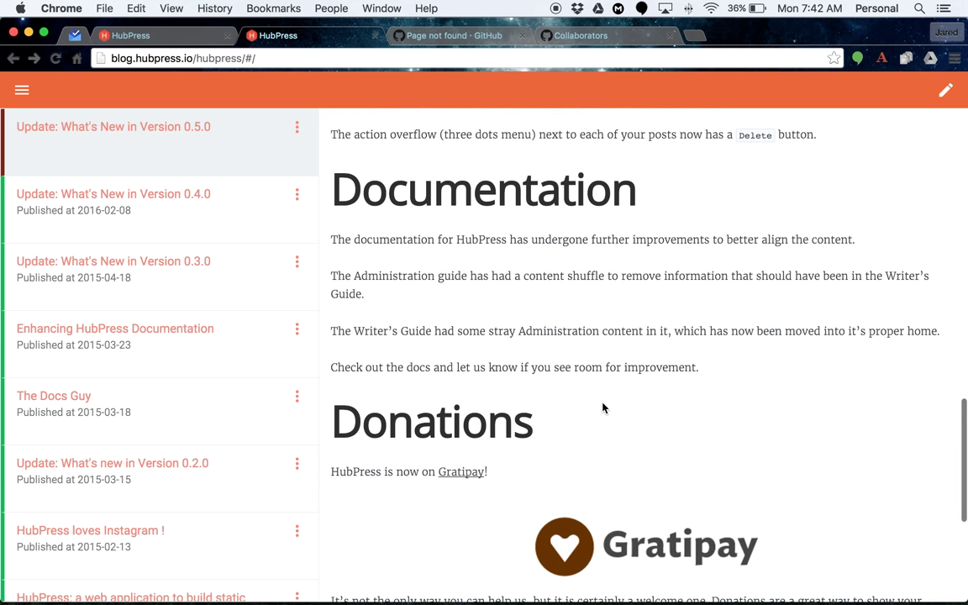